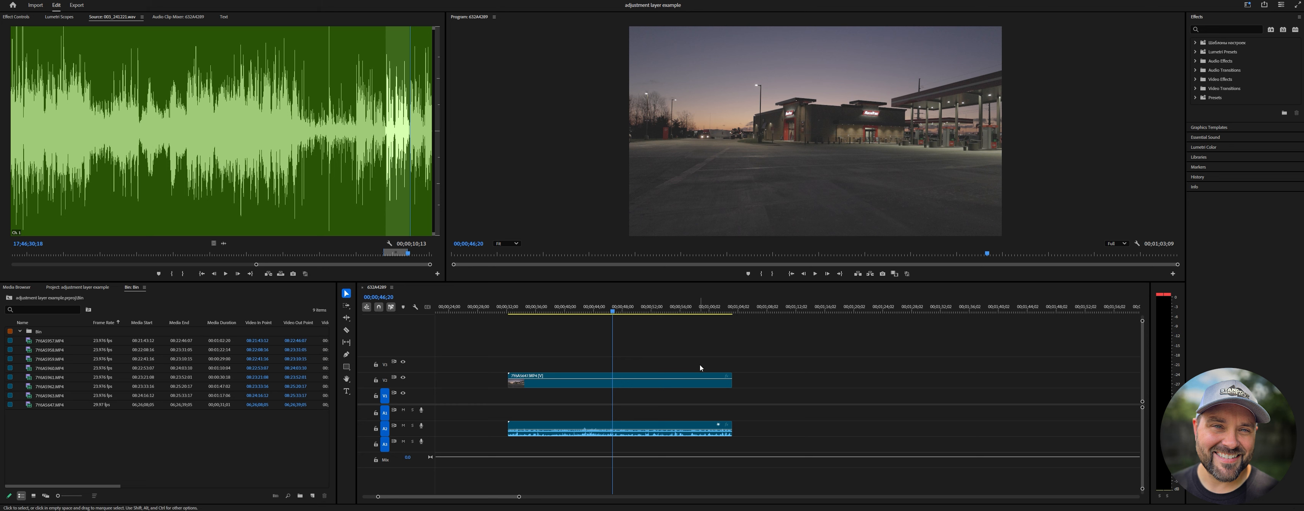
Create a new adjustment layer in the project bin with its default video settings.
{"action": "left_click", "coordinate": [683, 380]}
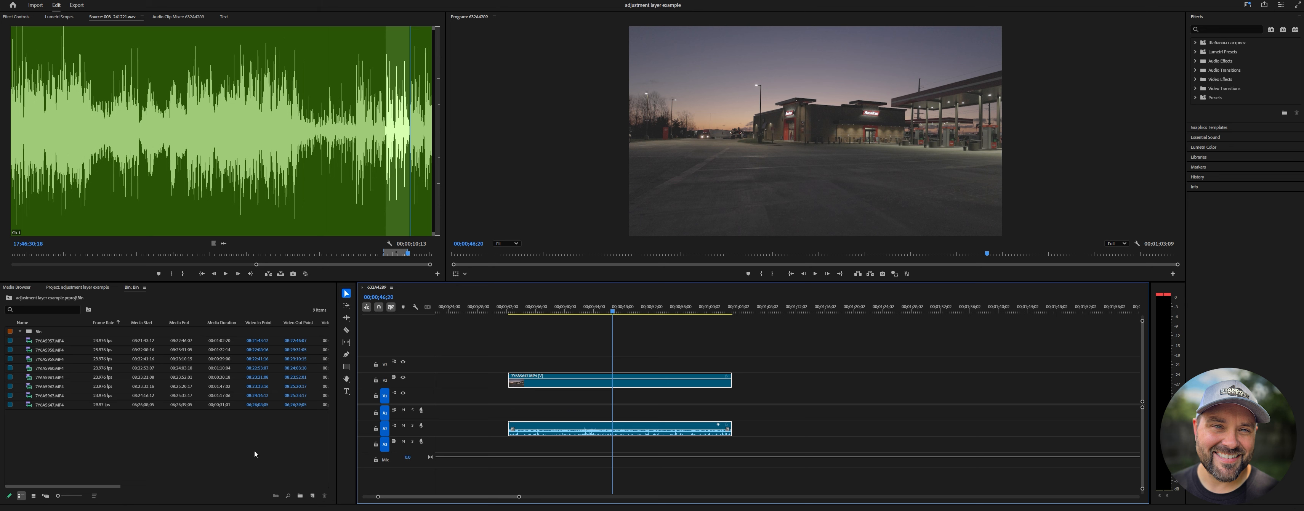
{"action": "left_click", "coordinate": [313, 497]}
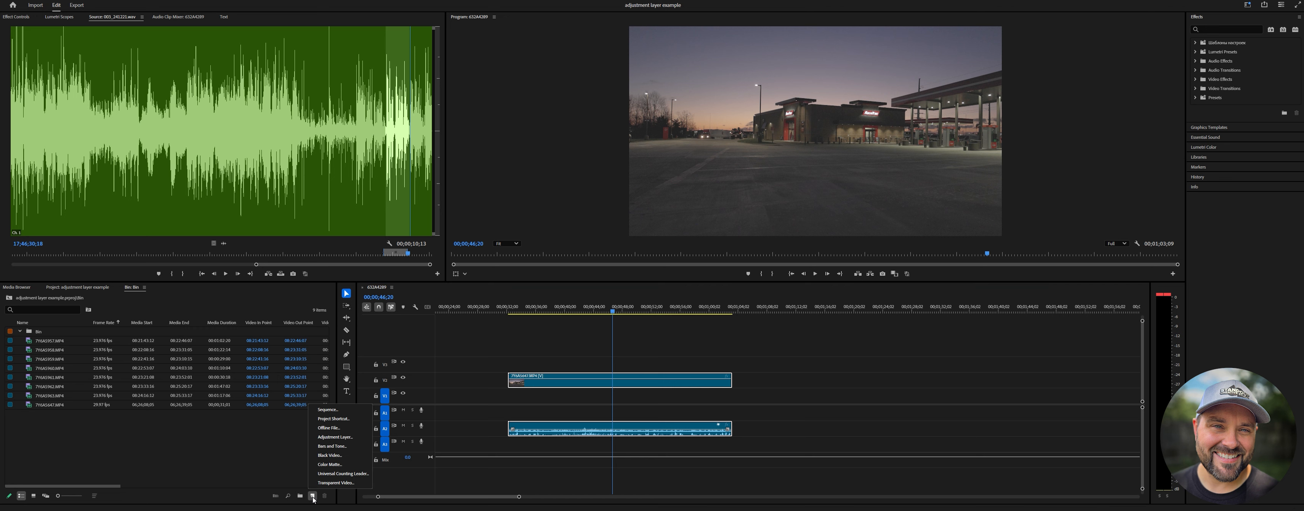
{"action": "left_click", "coordinate": [330, 437]}
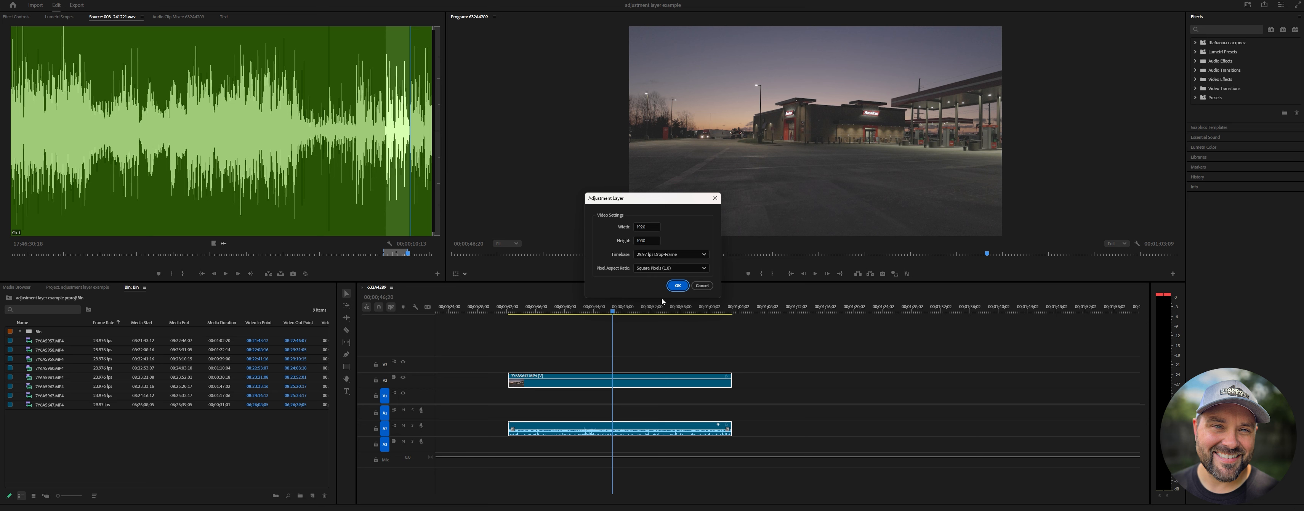
{"action": "left_click", "coordinate": [678, 285]}
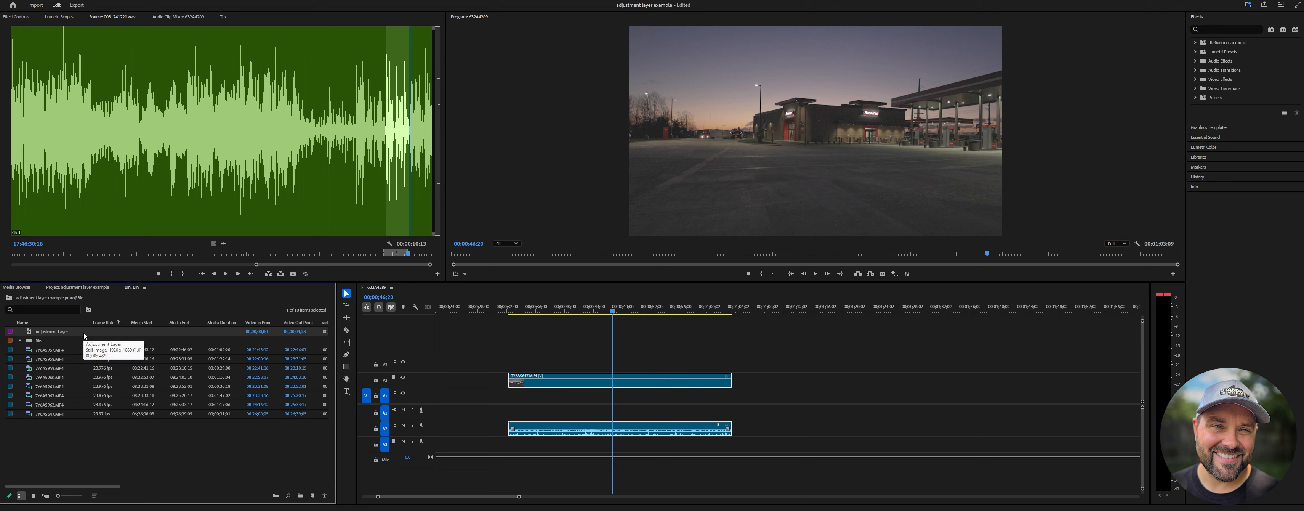
Place the adjustment layer on the track above the clip and stretch it to span the clip's full length.
{"action": "left_click_drag", "start_coordinate": [84, 335], "coordinate": [554, 365]}
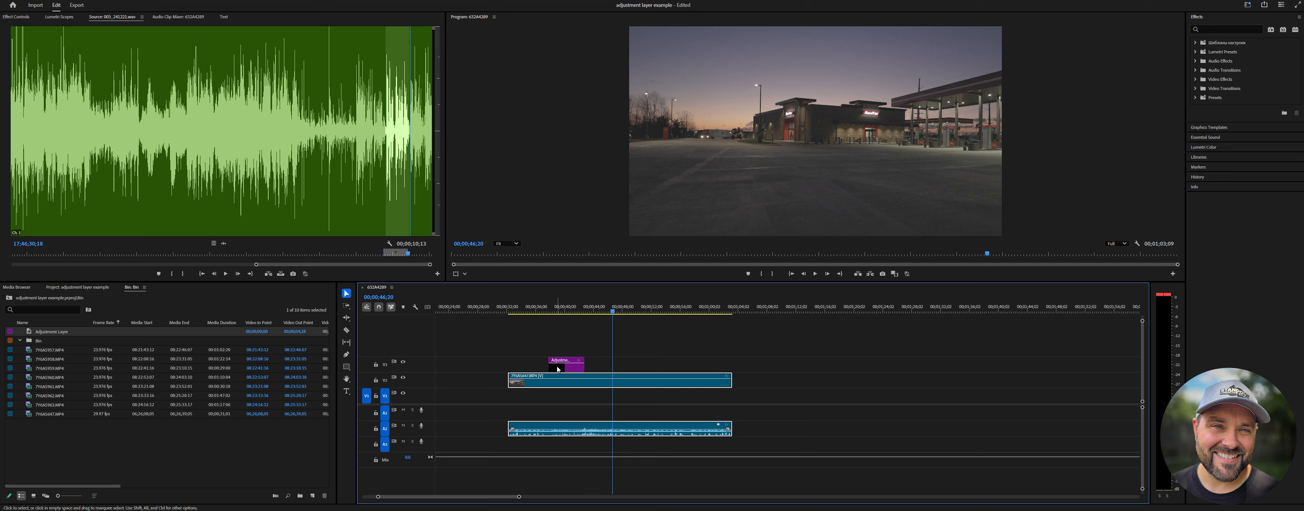
{"action": "left_click_drag", "start_coordinate": [545, 362], "coordinate": [731, 359]}
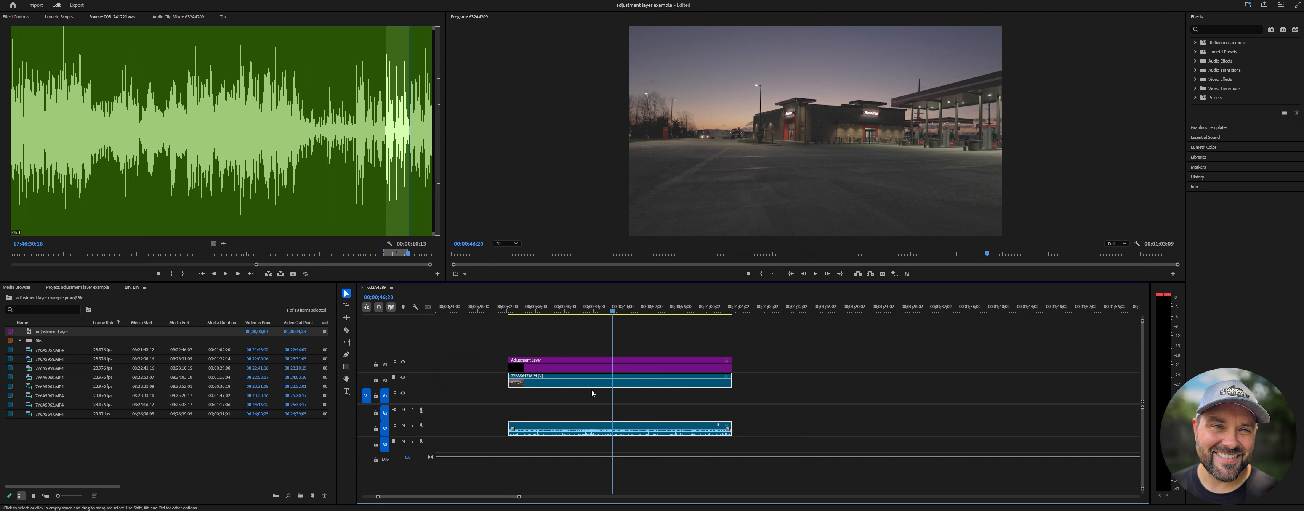
Select the adjustment layer and, in Lumetri Color, raise the contrast and lower the blacks.
{"action": "left_click", "coordinate": [561, 367]}
{"action": "left_click", "coordinate": [1203, 147]}
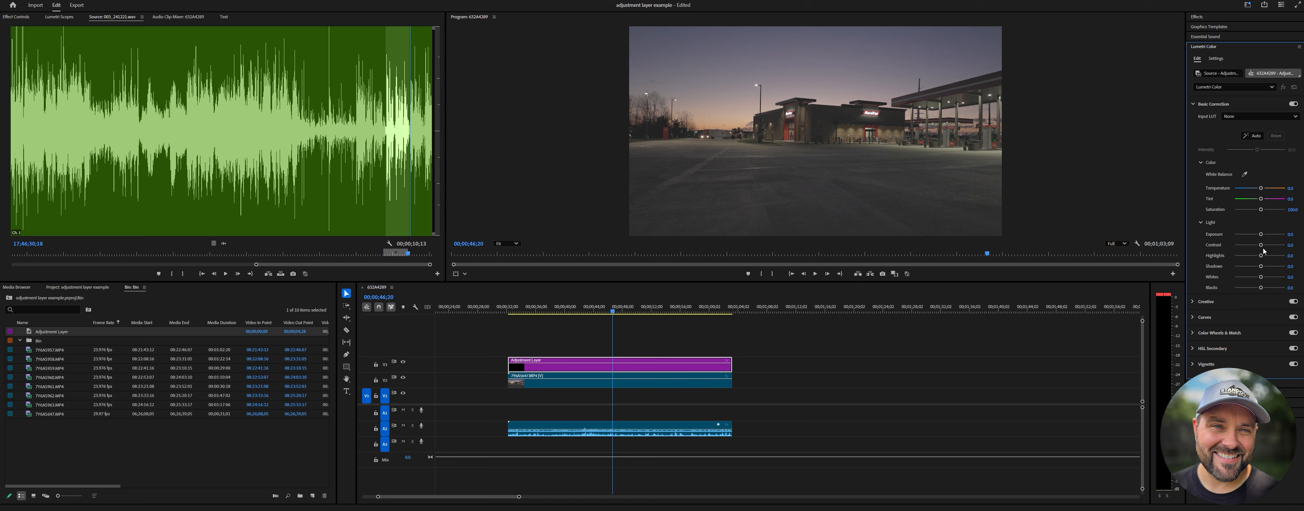
{"action": "left_click_drag", "start_coordinate": [1261, 244], "coordinate": [1270, 245]}
{"action": "left_click_drag", "start_coordinate": [1261, 288], "coordinate": [1248, 288]}
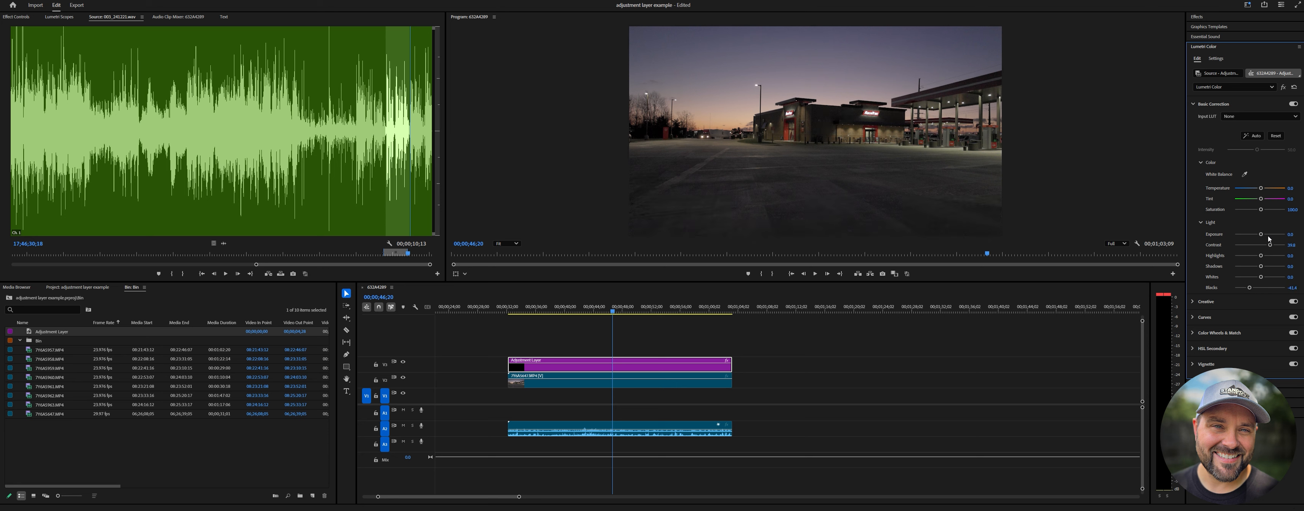
Set the Lumetri exposure of the adjustment layer to 0.
{"action": "left_click", "coordinate": [1292, 233]}
{"action": "type", "text": "0"}
{"action": "key", "text": "Return"}
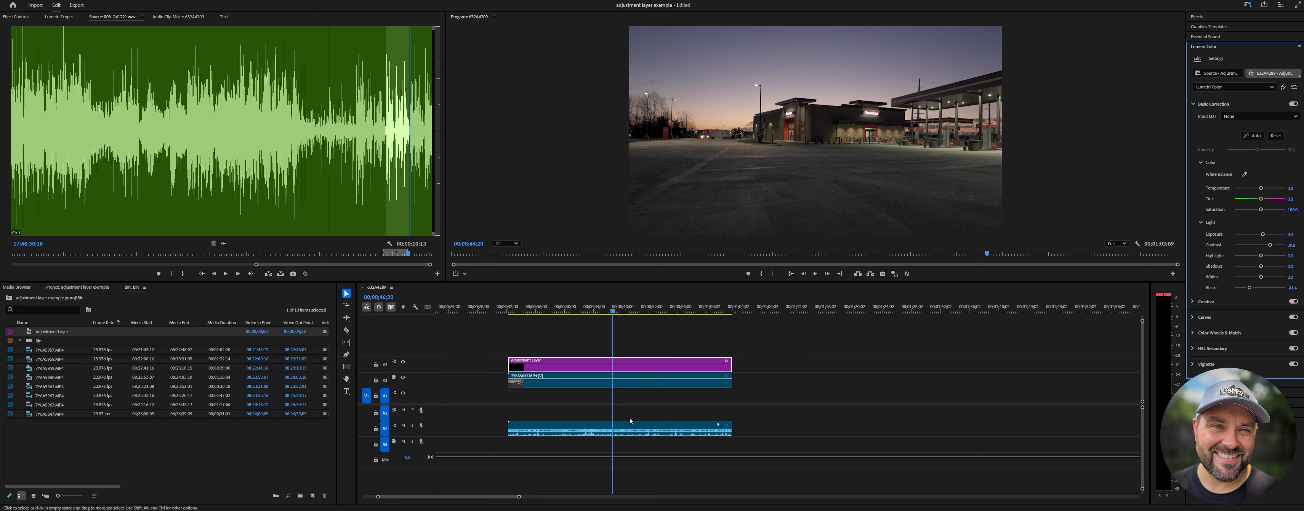
Search the effects for "gau" and apply Gaussian Blur to the adjustment layer.
{"action": "left_click", "coordinate": [1204, 18]}
{"action": "left_click", "coordinate": [1215, 29]}
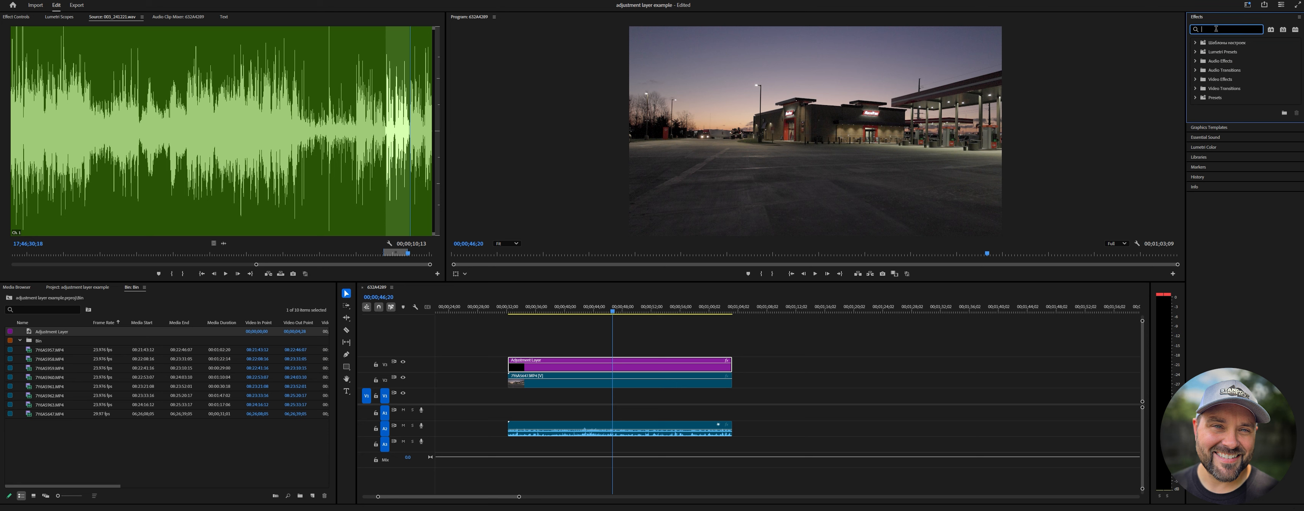
{"action": "type", "text": "gau"}
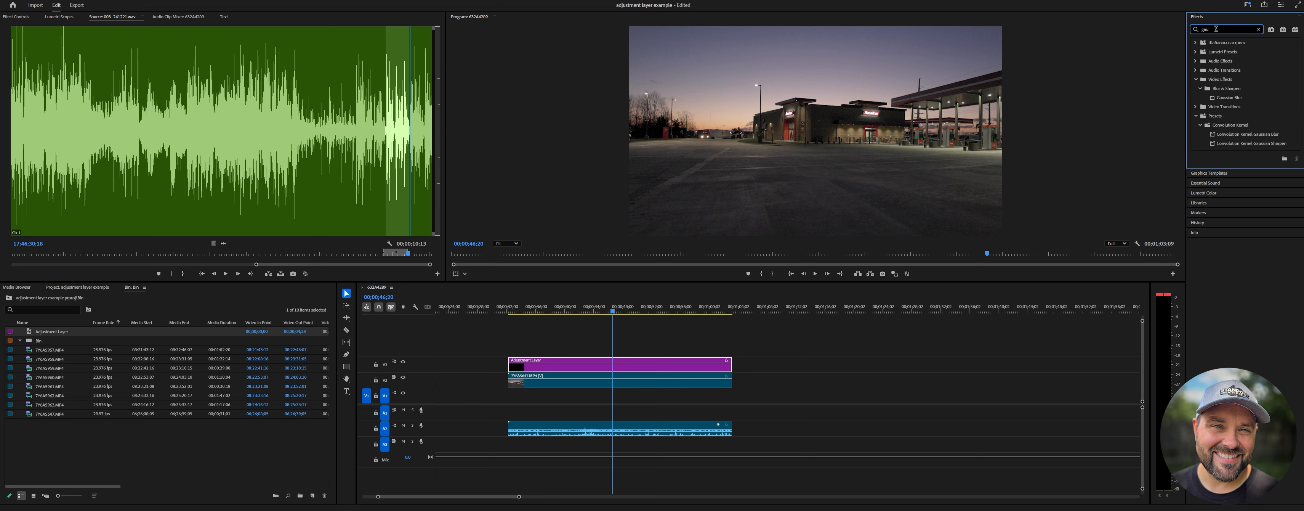
{"action": "left_click", "coordinate": [1229, 98]}
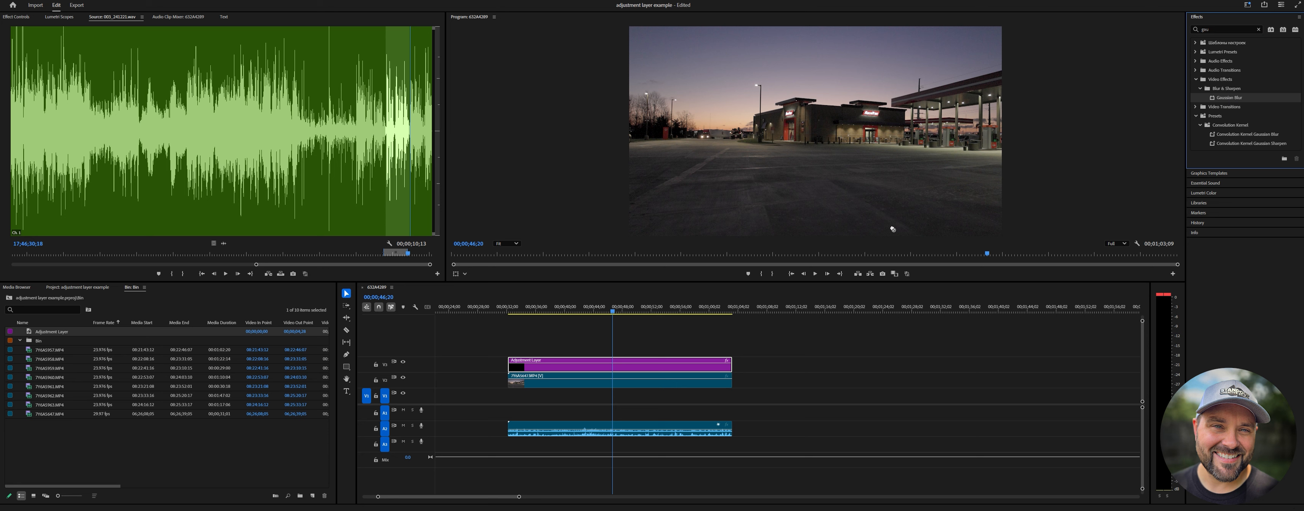
{"action": "left_click_drag", "start_coordinate": [892, 229], "coordinate": [628, 366]}
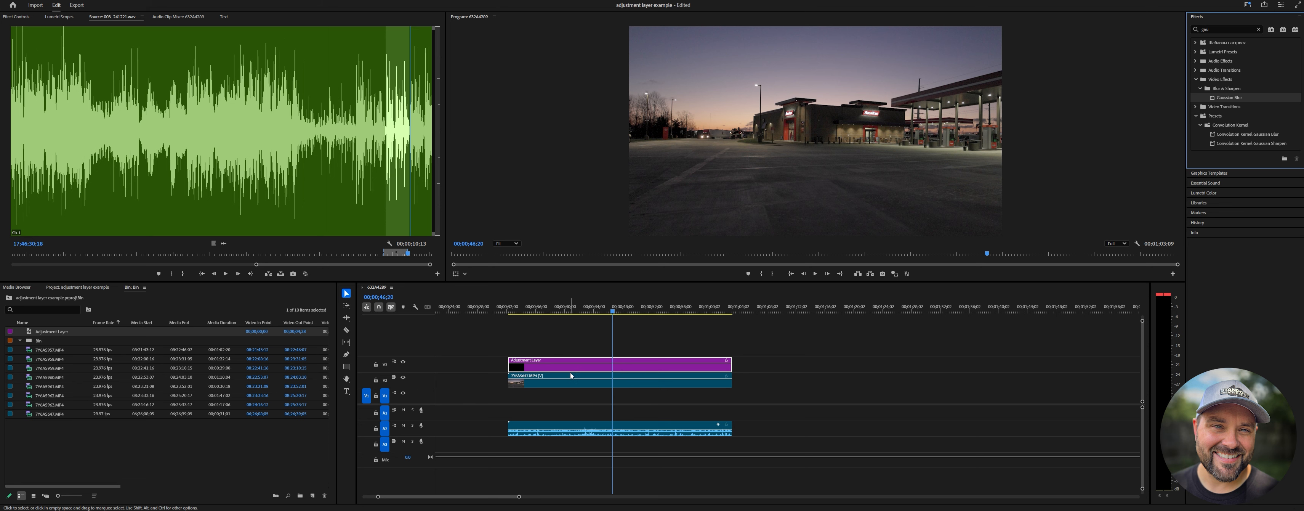
Set the Gaussian Blur blurriness on the adjustment layer to 40.
{"action": "left_click", "coordinate": [17, 16]}
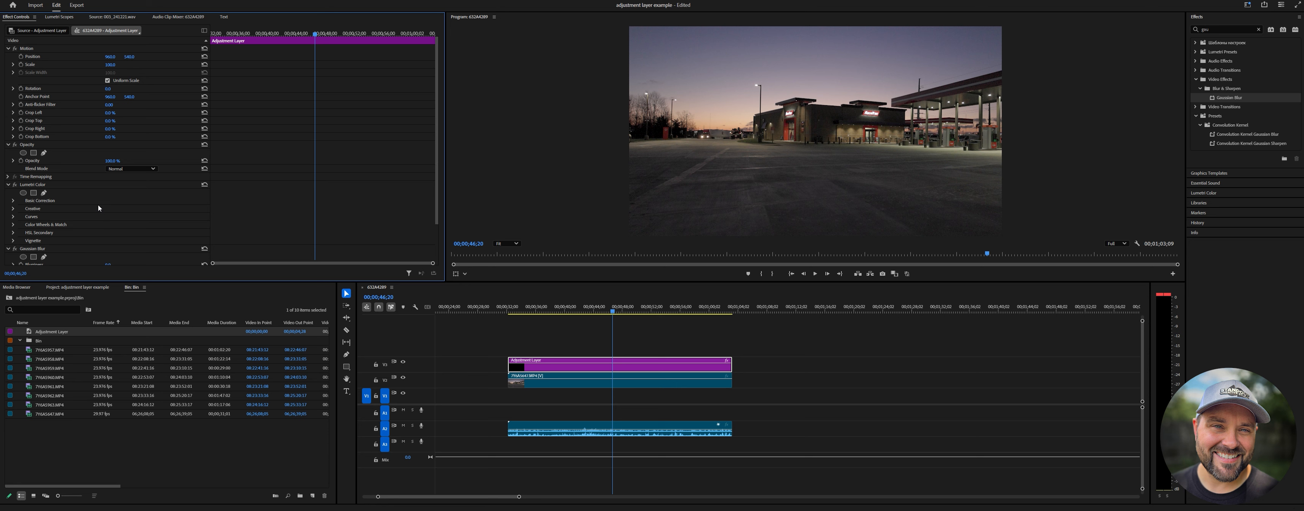
{"action": "scroll", "coordinate": [132, 143], "scroll_direction": "down", "scroll_amount": 3}
{"action": "scroll", "coordinate": [133, 145], "scroll_direction": "down", "scroll_amount": 1}
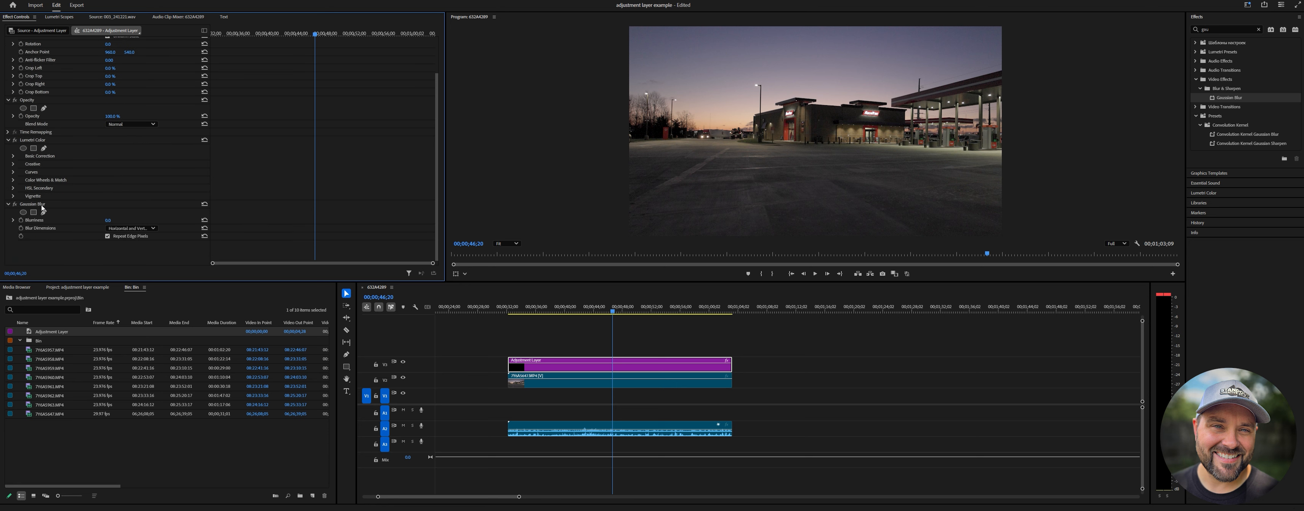
{"action": "left_click", "coordinate": [109, 220]}
{"action": "type", "text": "40"}
{"action": "key", "text": "Return"}
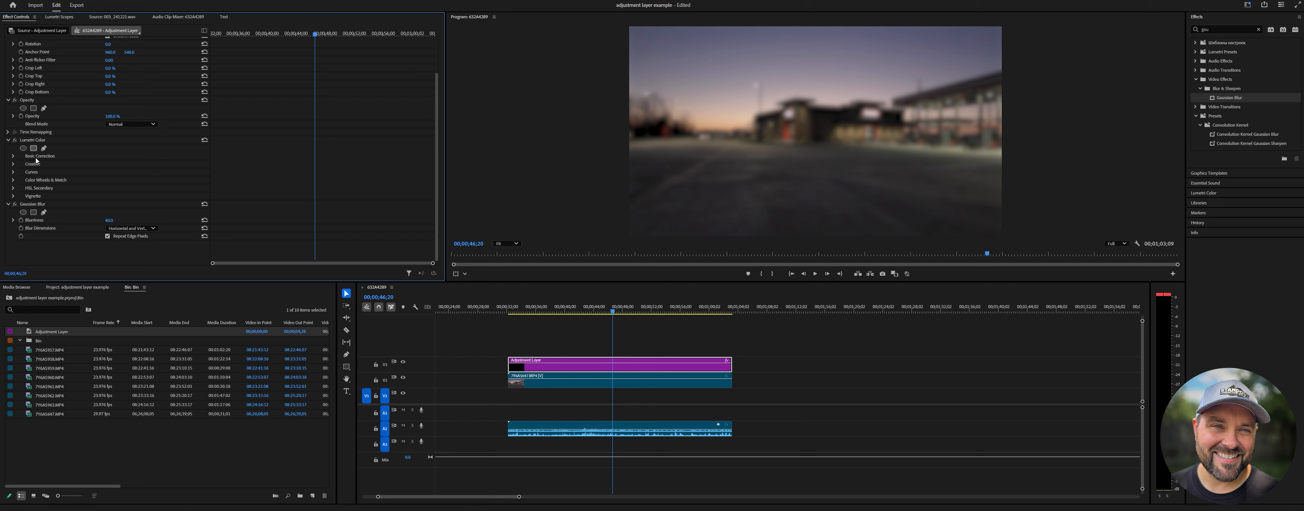
Toggle the adjustment layer's track output off and back on to compare the footage with and without the effects.
{"action": "left_click", "coordinate": [37, 205]}
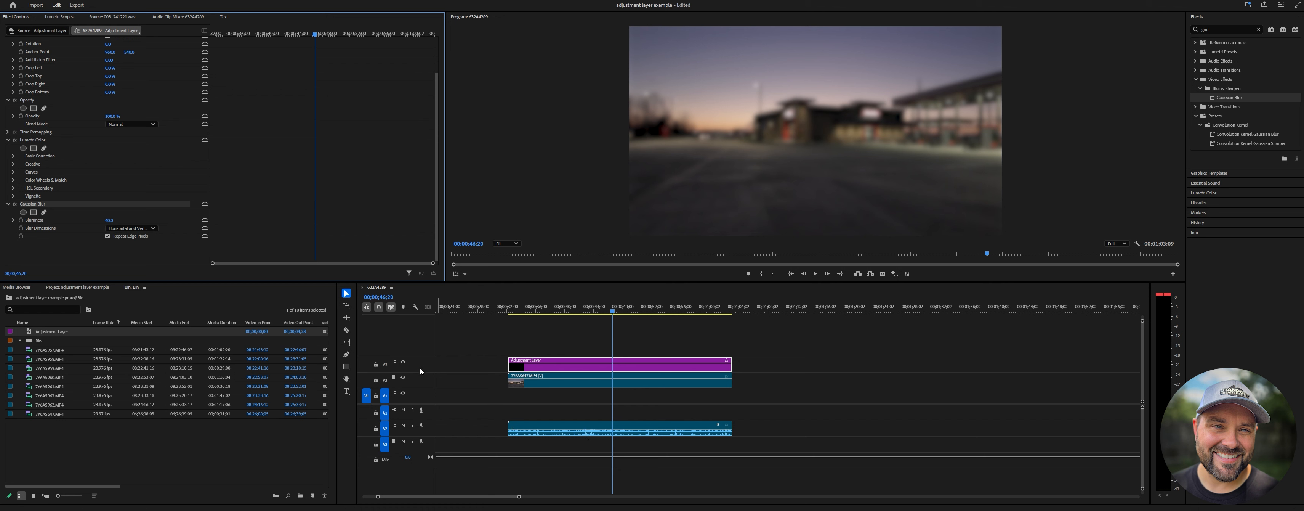
{"action": "left_click", "coordinate": [404, 361]}
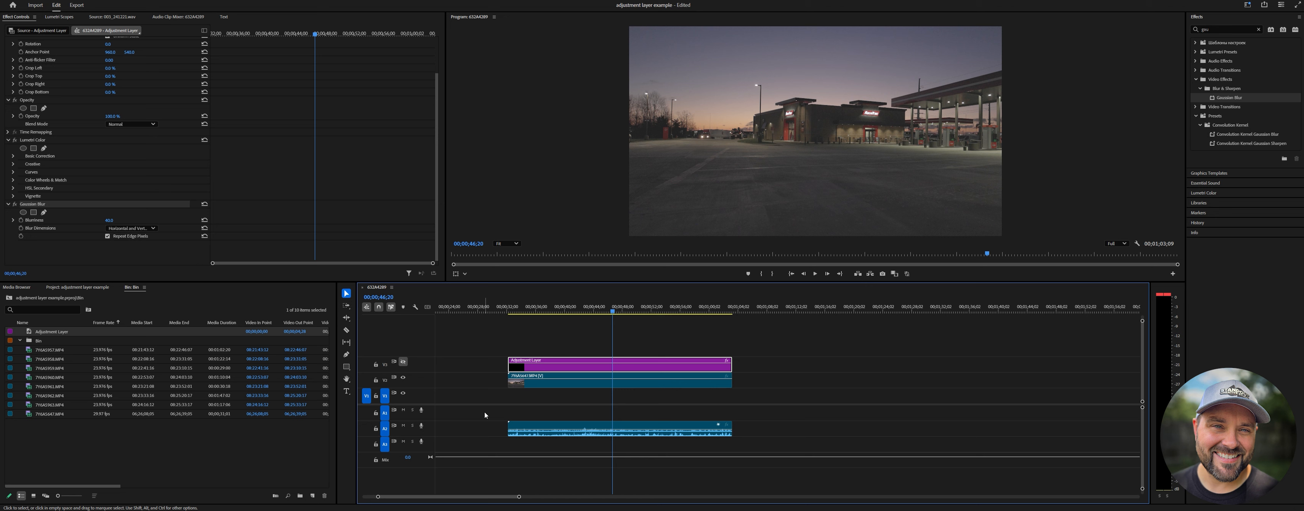
{"action": "left_click", "coordinate": [404, 361]}
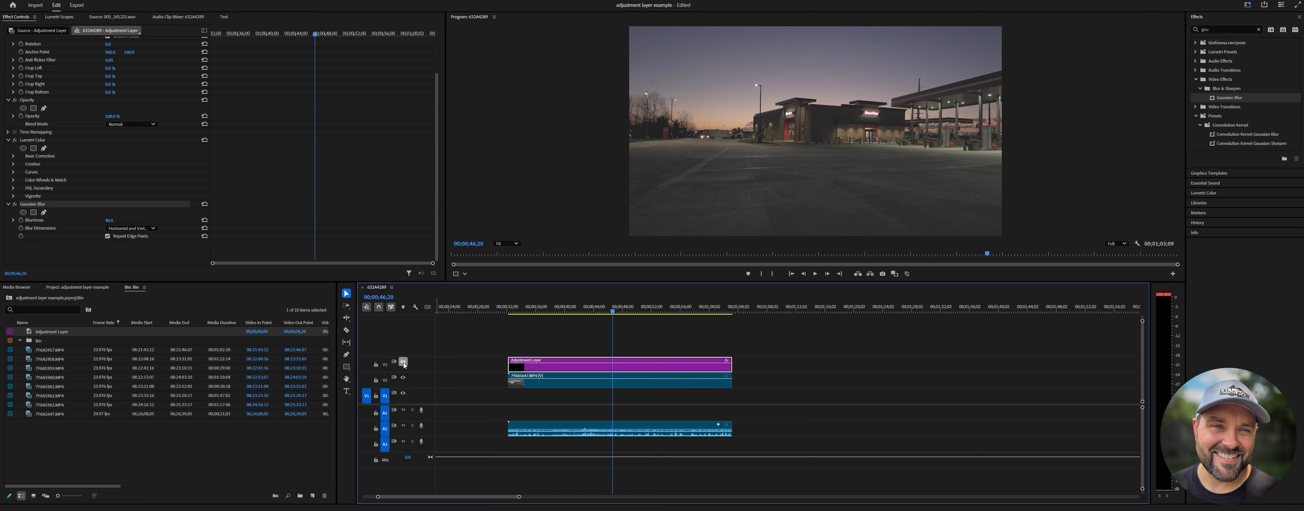
Delete the adjustment layer from the timeline.
{"action": "left_click", "coordinate": [576, 344]}
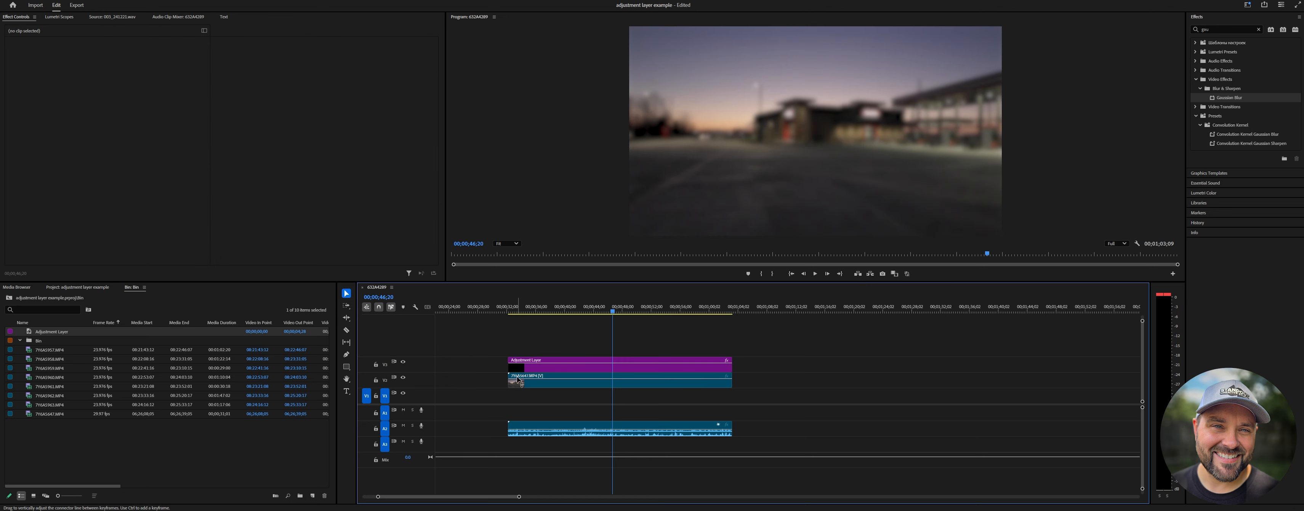
{"action": "left_click", "coordinate": [563, 368]}
{"action": "key", "text": "Delete"}
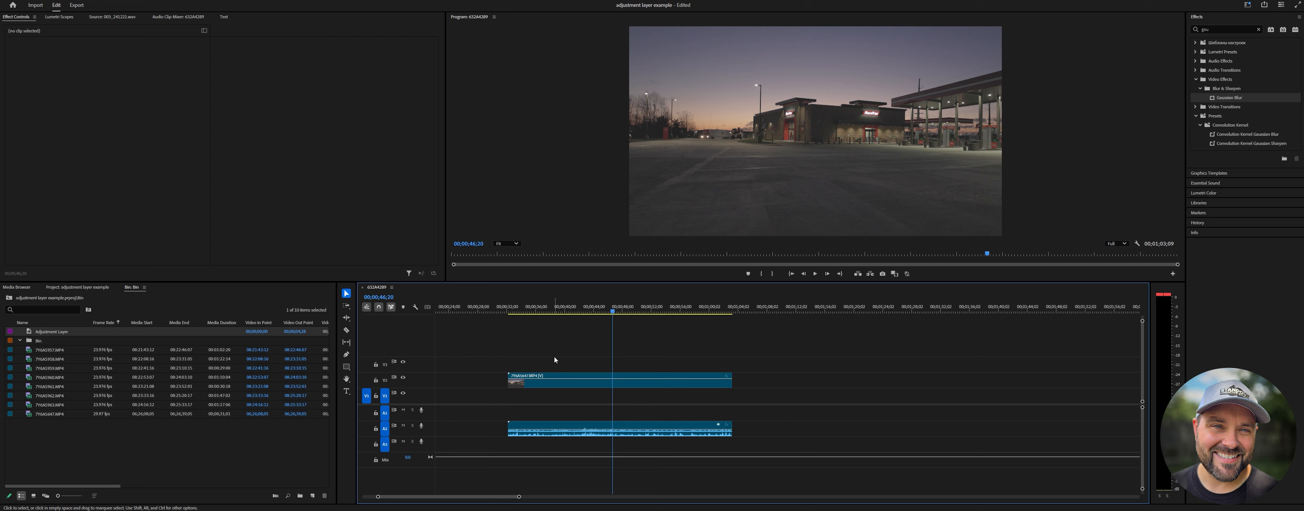
Rearrange the sequence's clips along the timeline.
{"action": "left_click", "coordinate": [574, 388]}
{"action": "left_click_drag", "start_coordinate": [575, 388], "coordinate": [990, 380]}
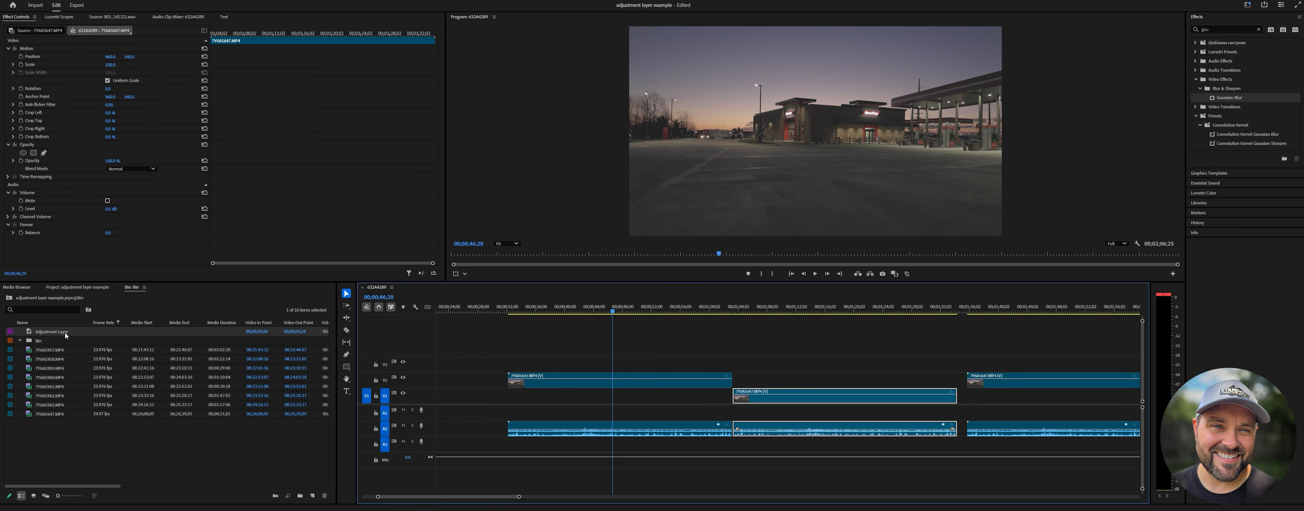
Place an adjustment layer above the first clip and trim it to match that clip's length.
{"action": "left_click_drag", "start_coordinate": [73, 332], "coordinate": [515, 362]}
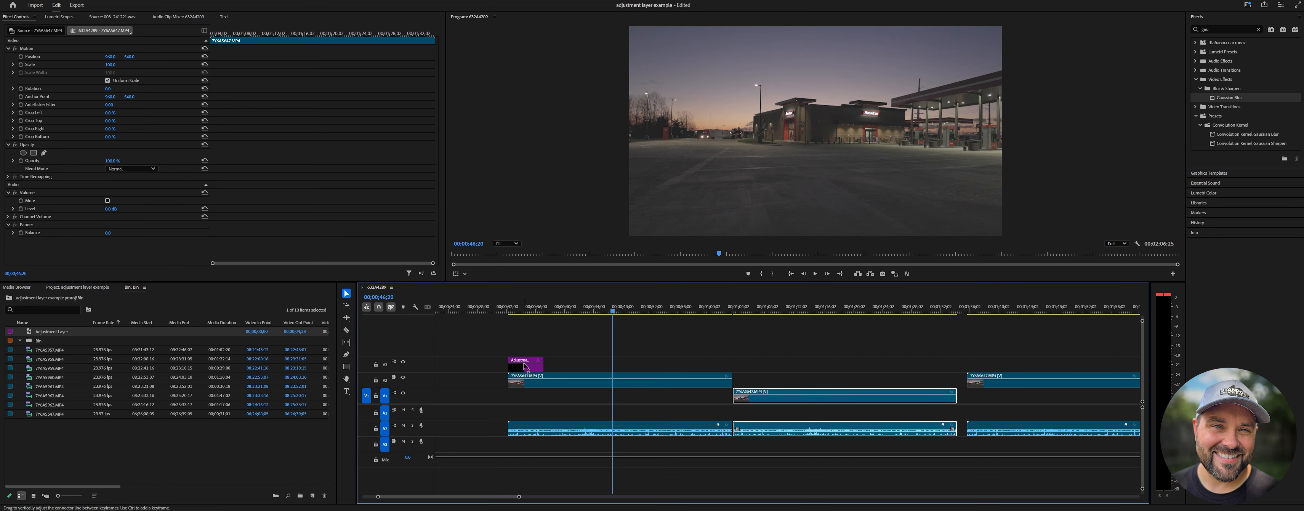
{"action": "left_click_drag", "start_coordinate": [542, 366], "coordinate": [731, 366]}
{"action": "left_click", "coordinate": [624, 369]}
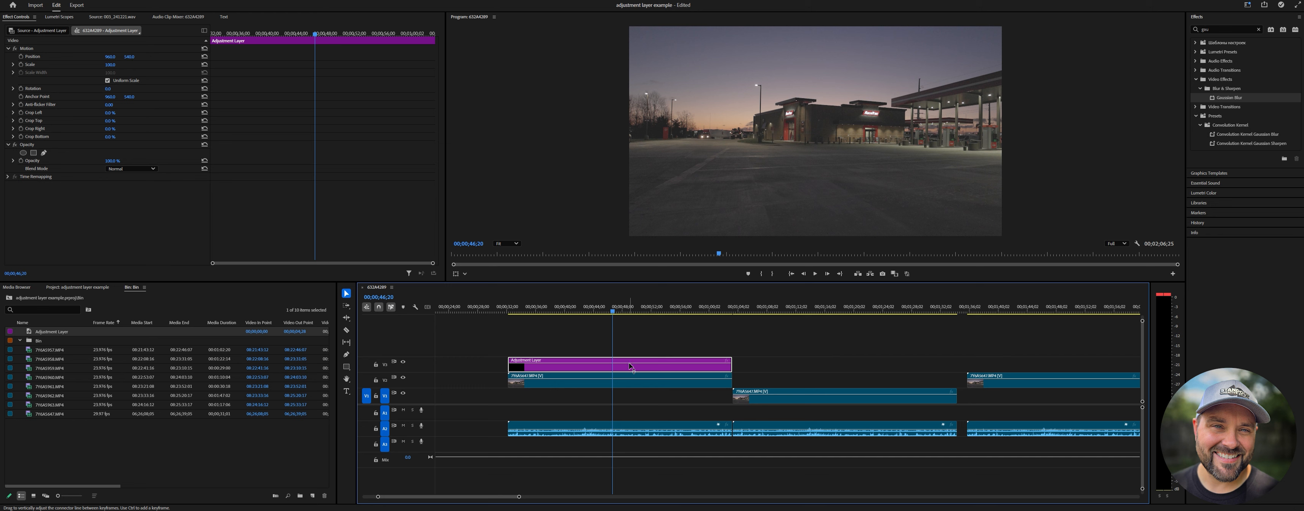
{"action": "left_click_drag", "start_coordinate": [730, 365], "coordinate": [1008, 365]}
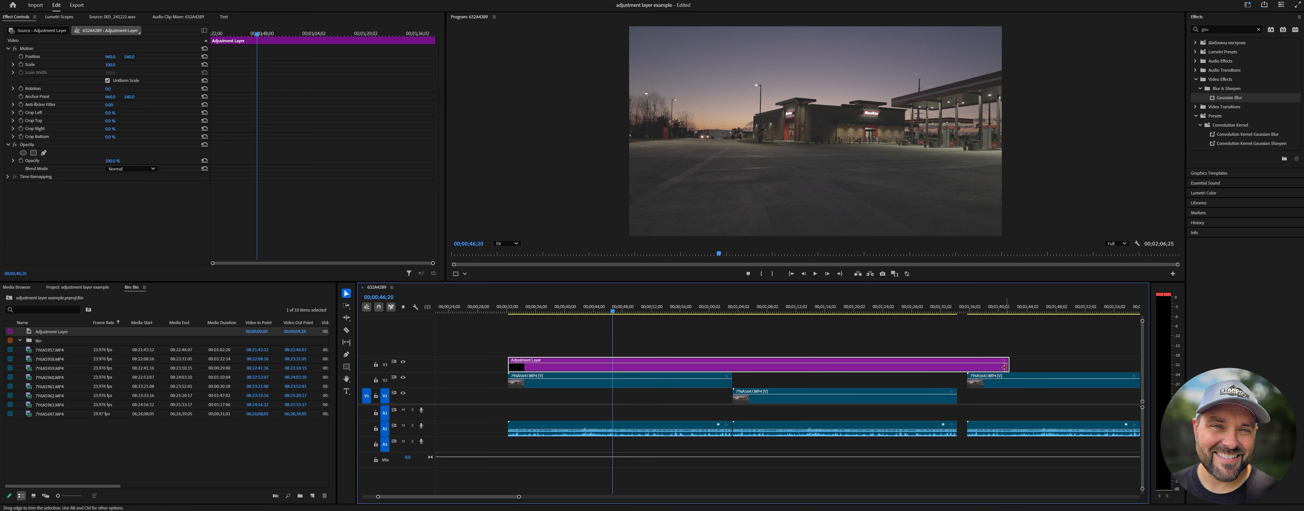
{"action": "left_click_drag", "start_coordinate": [1007, 365], "coordinate": [732, 378]}
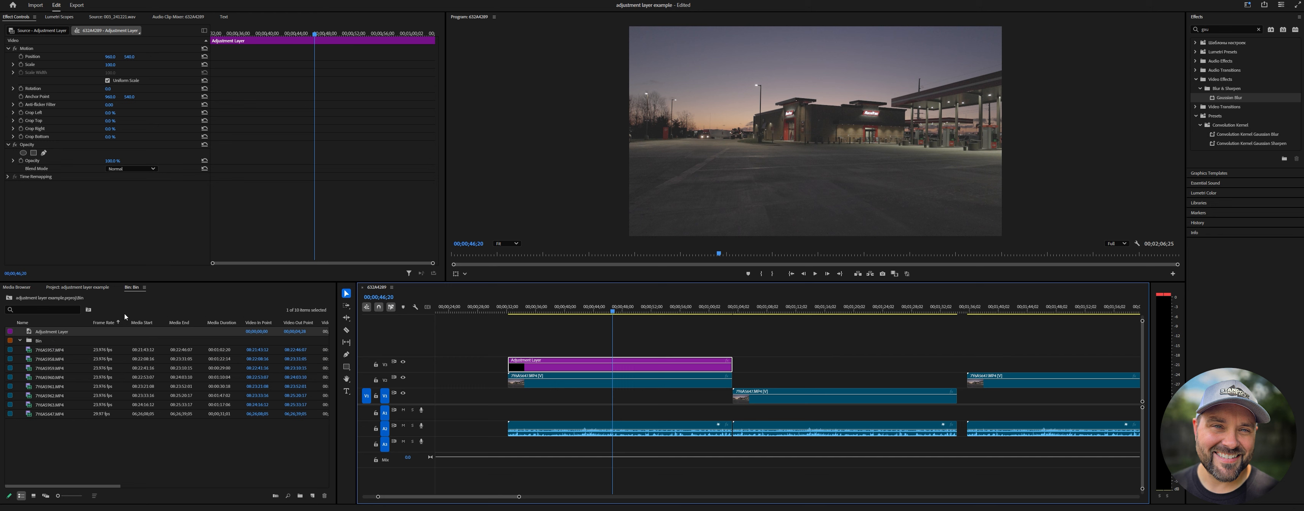
Place another adjustment layer on a higher track above the second clip.
{"action": "left_click_drag", "start_coordinate": [64, 336], "coordinate": [957, 352]}
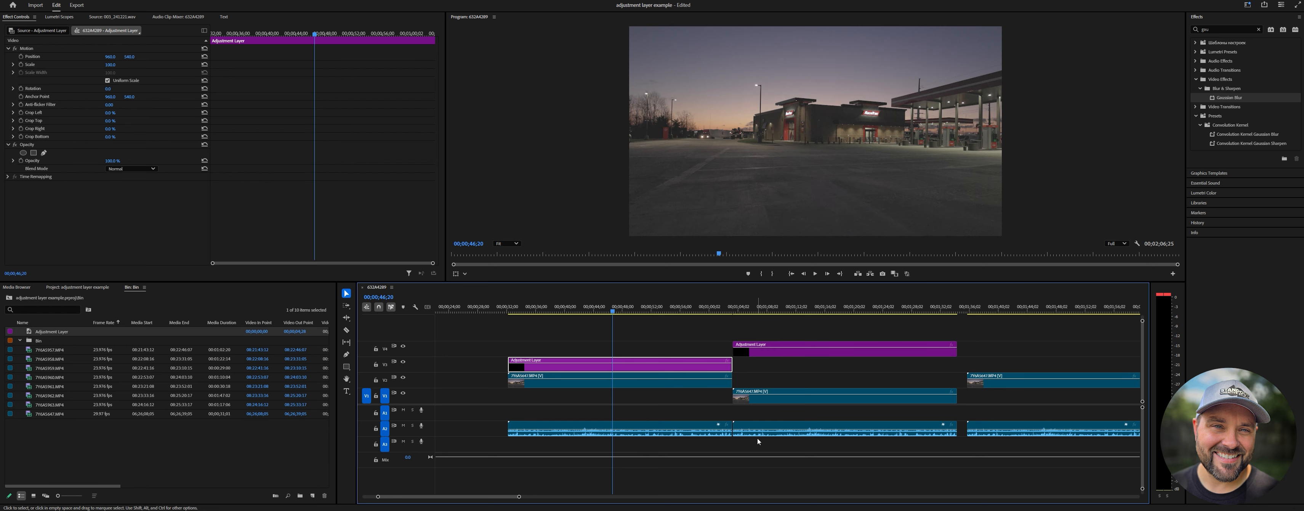
{"action": "left_click", "coordinate": [770, 353]}
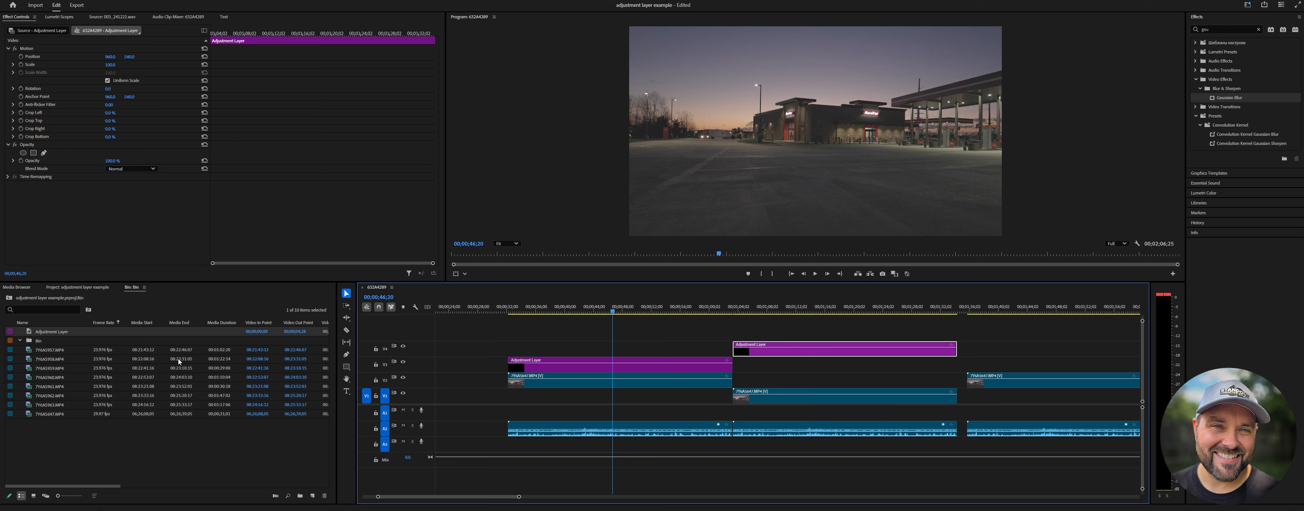
Add a third adjustment layer above the third clip in the sequence.
{"action": "left_click", "coordinate": [111, 452]}
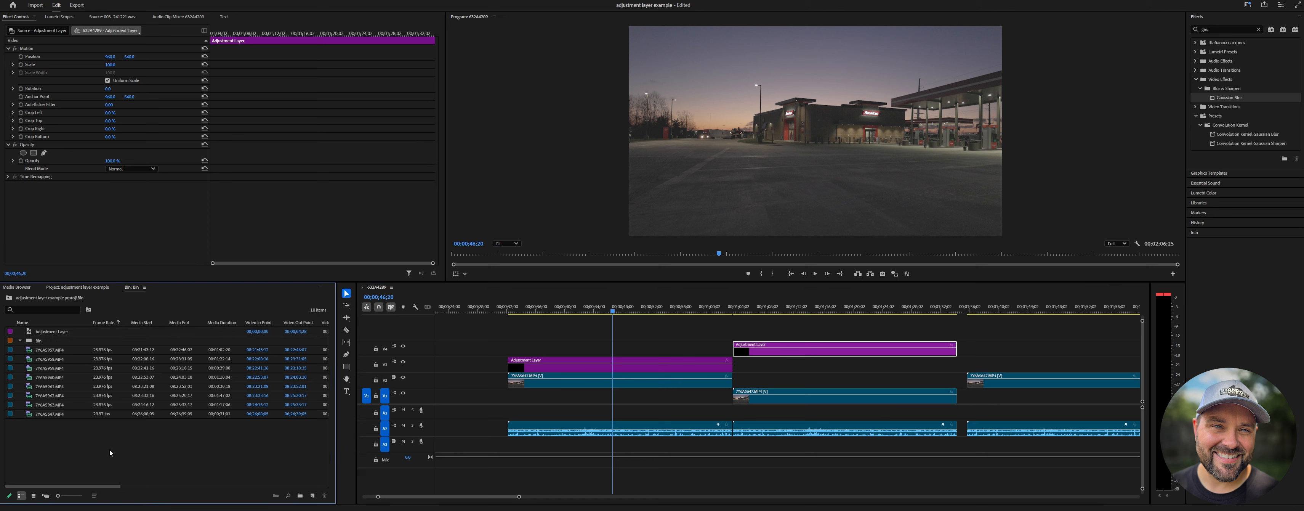
{"action": "left_click", "coordinate": [42, 332]}
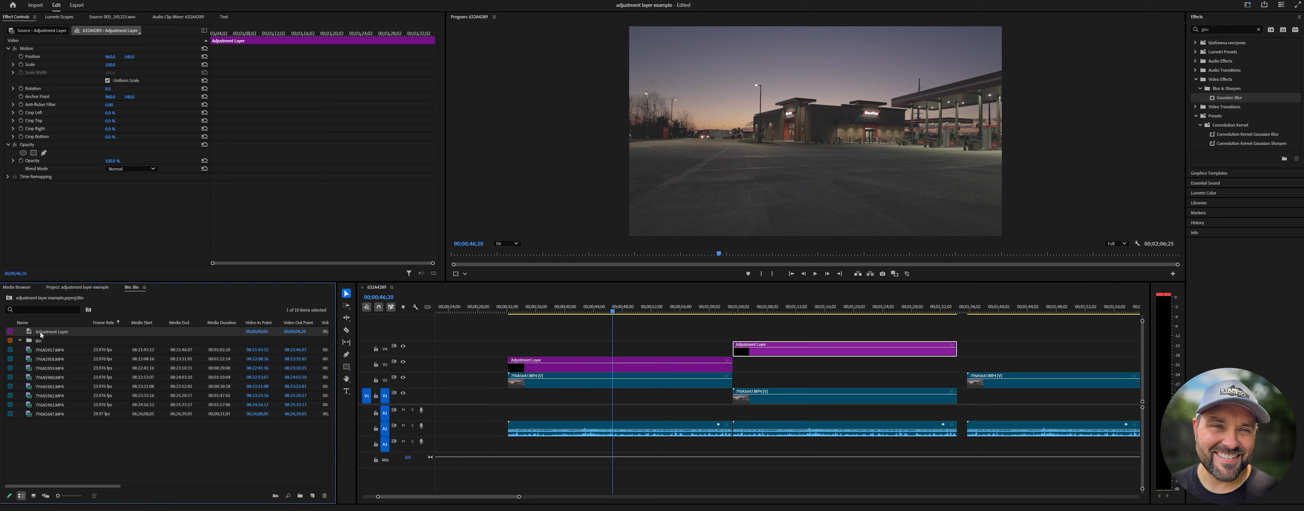
{"action": "left_click_drag", "start_coordinate": [211, 324], "coordinate": [1129, 363]}
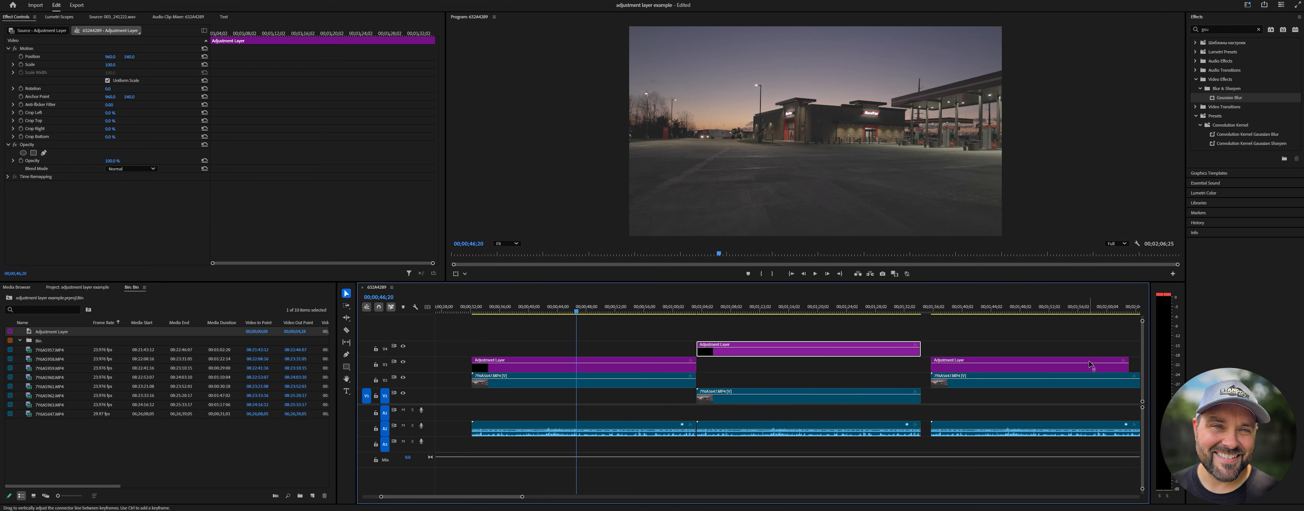
{"action": "left_click", "coordinate": [999, 371]}
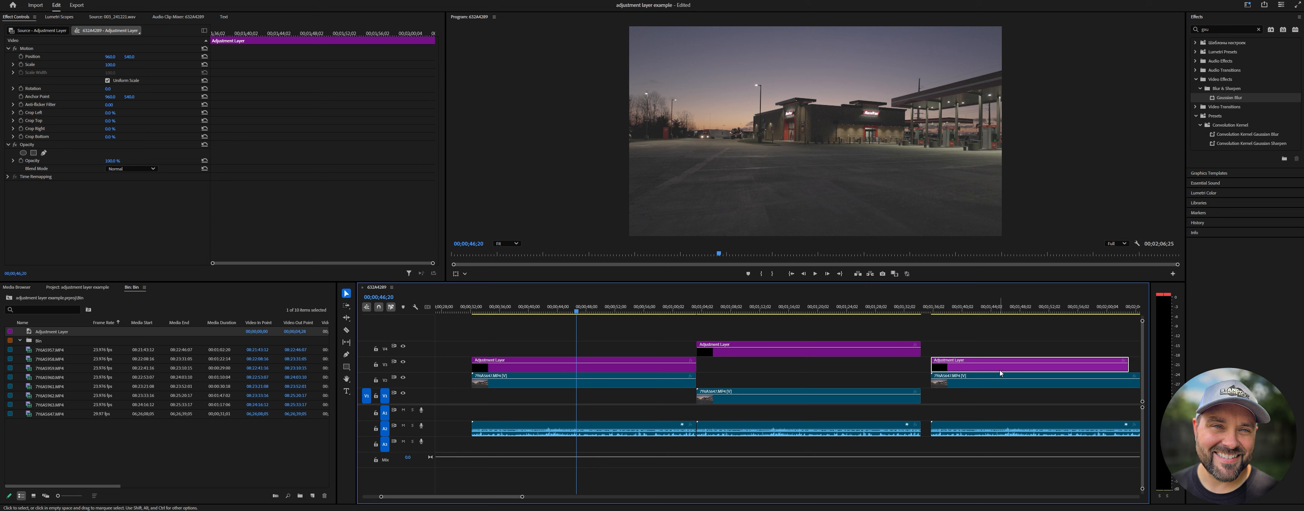